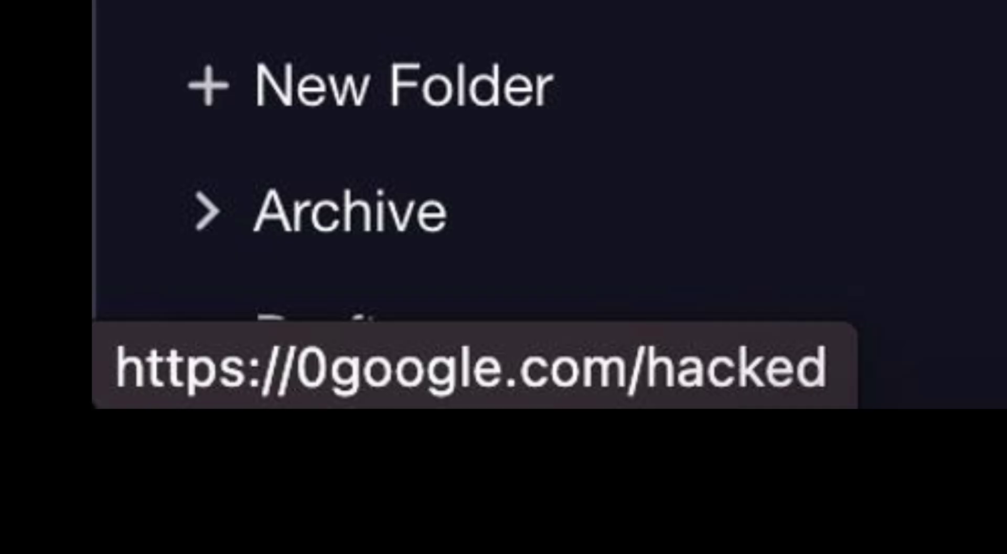
- Copy the address behind the phishing email's 'click me' link, 0google.com/hacked
right_click(124, 126)
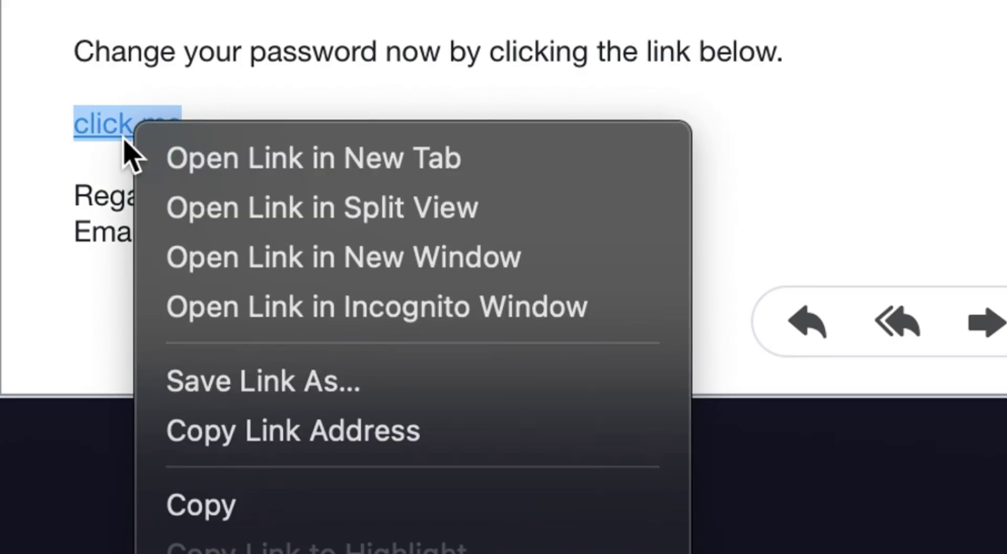
click(389, 449)
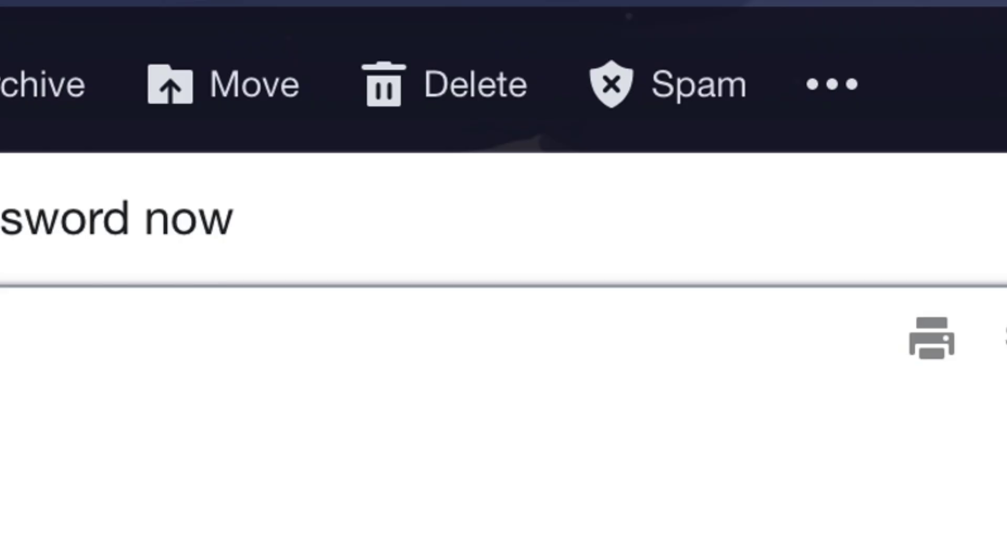
- Open the phishing email's ••• more-actions menu to reach View raw message
click(821, 85)
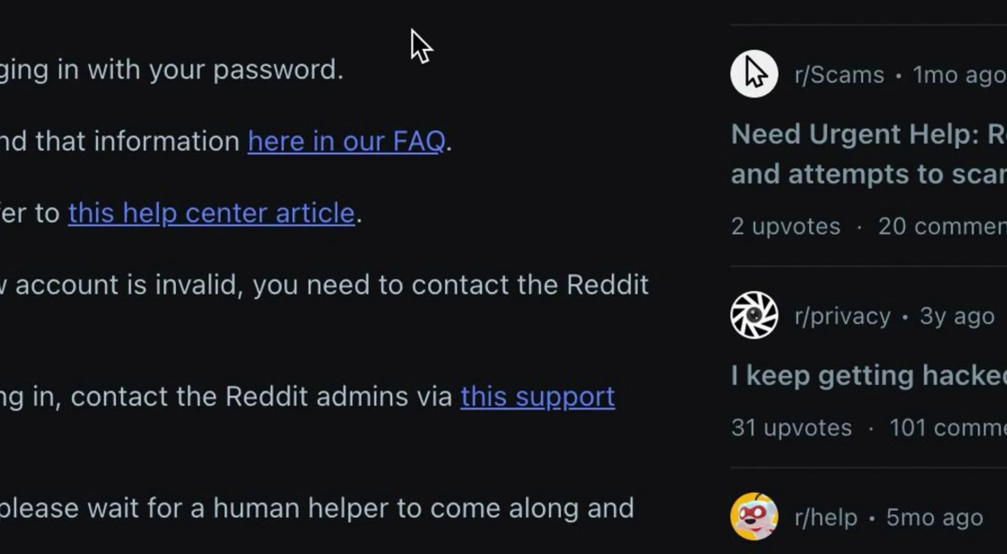
- Copy the Reddit 'here in our FAQ' link address and paste it into the URL scan field
right_click(435, 141)
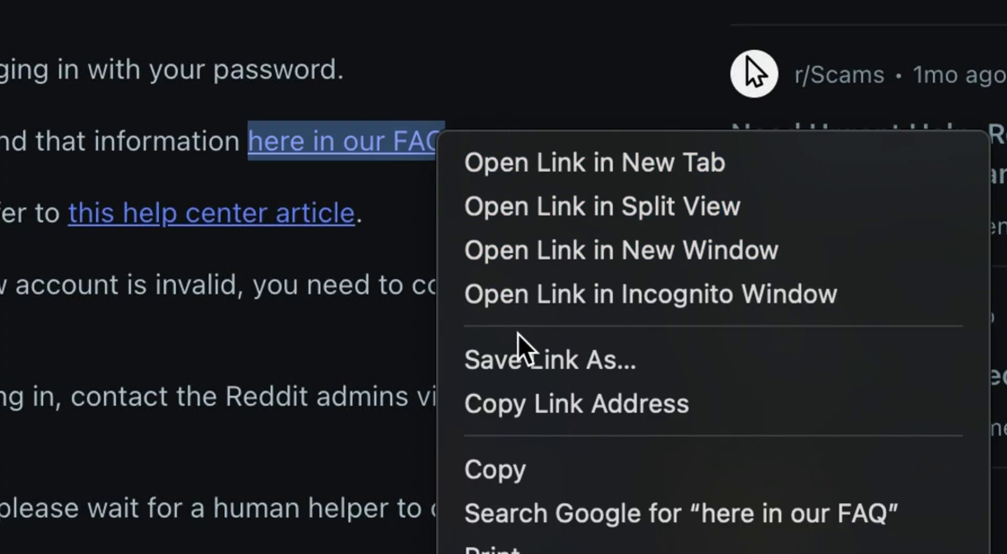
click(556, 406)
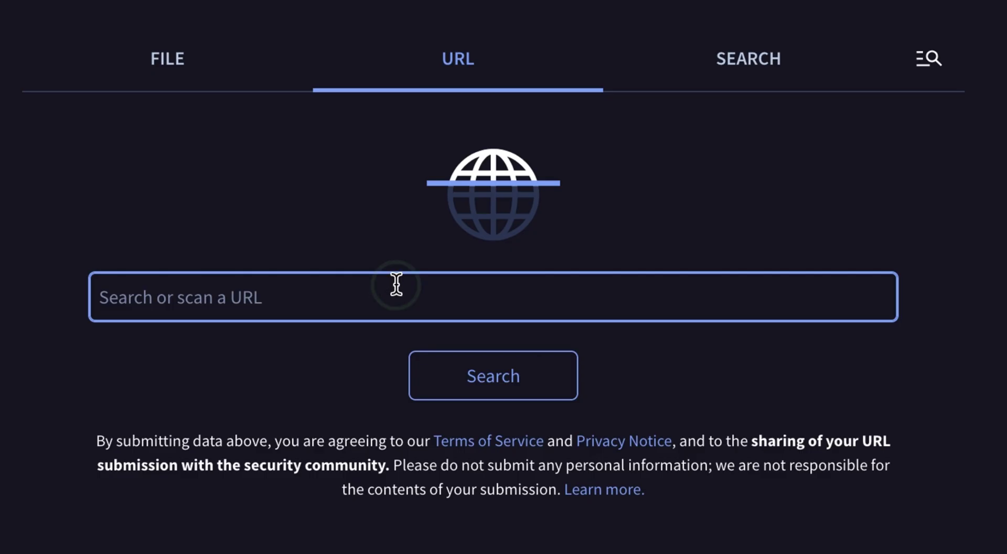
key(ctrl+v)
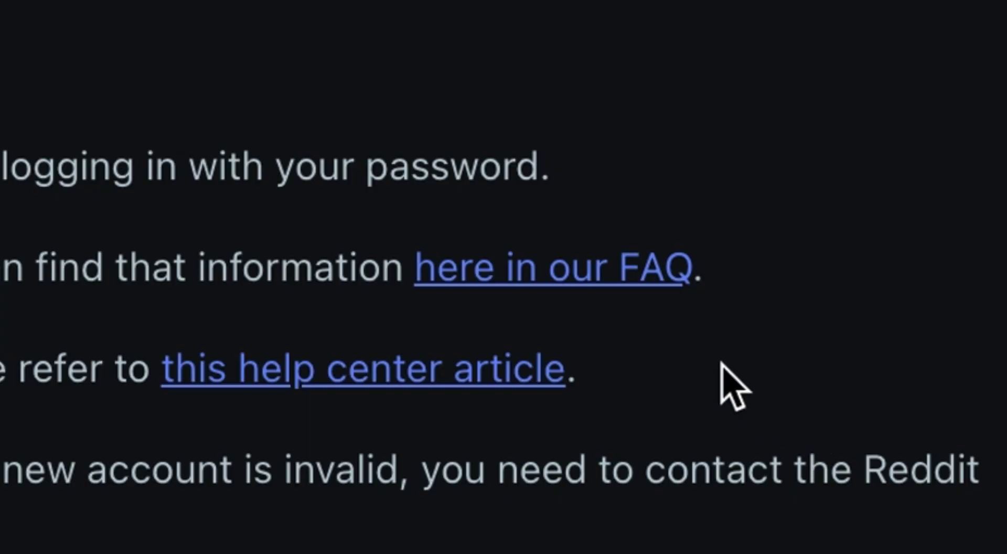
- Scan the FAQ link with VT4Browsers + Google TI and highlight the 9/97 malicious verdict
right_click(587, 269)
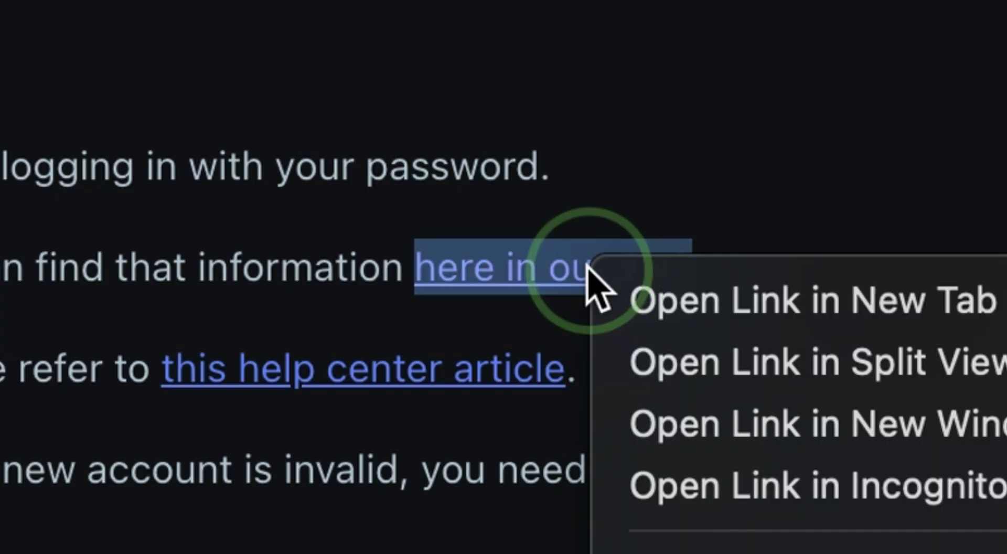
mouse_move(273, 272)
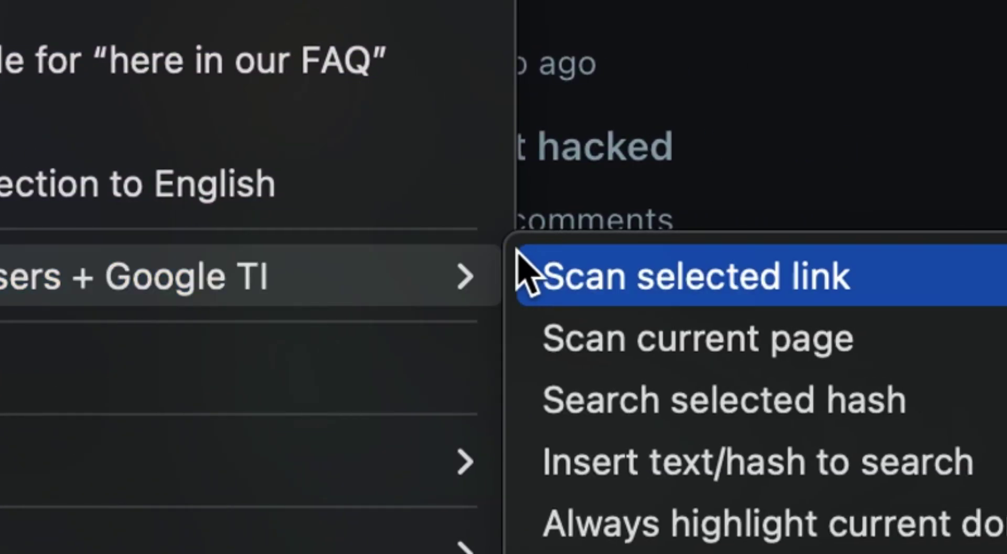
click(640, 262)
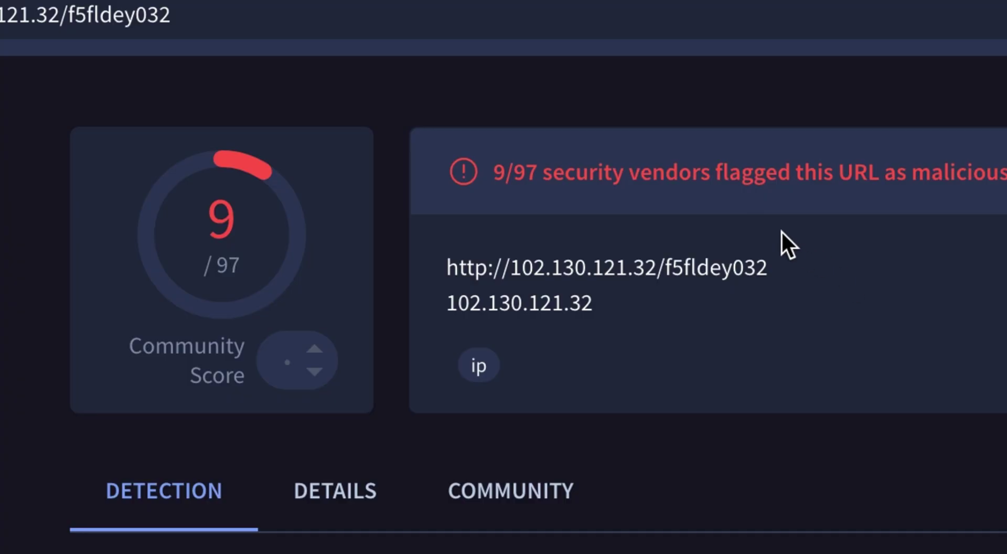
drag(492, 172, 956, 171)
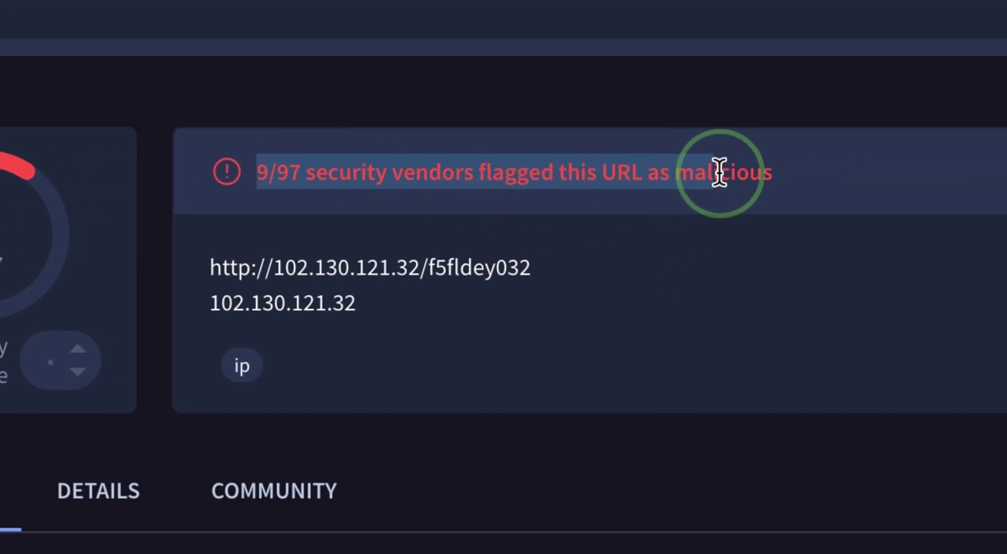
click(777, 168)
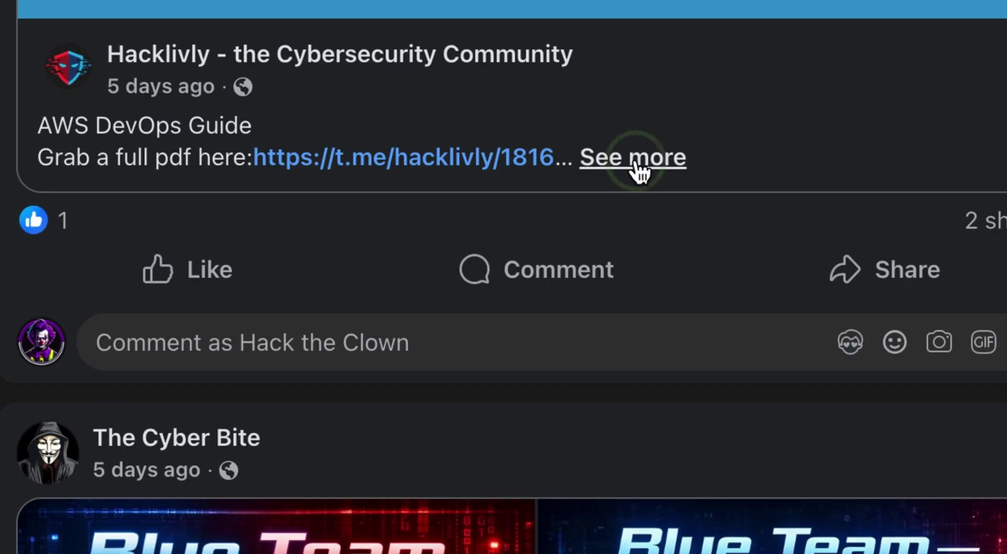
- Check the Facebook post's t.me link with Is This Link Safe and pre-check a Google result with Criminal IP
click(636, 163)
right_click(465, 161)
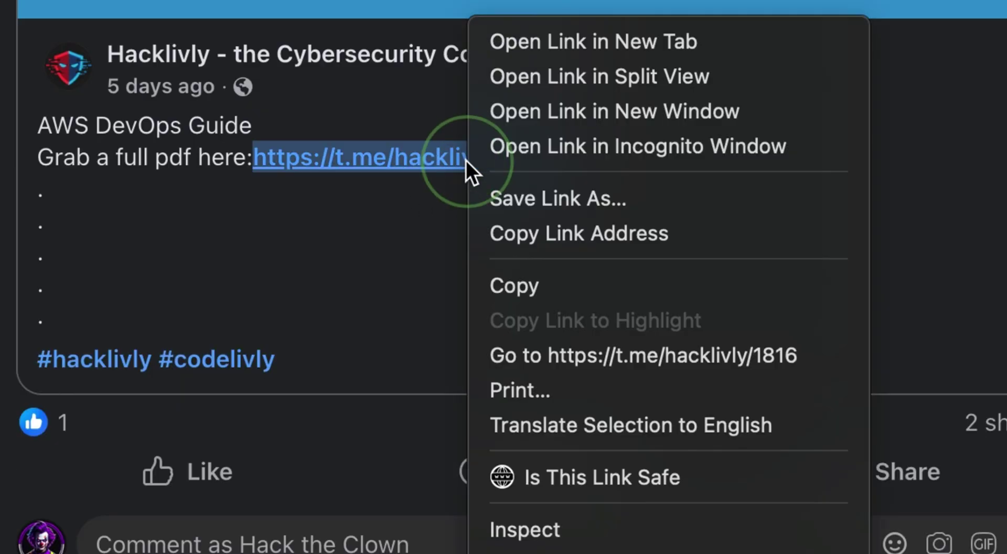
click(626, 461)
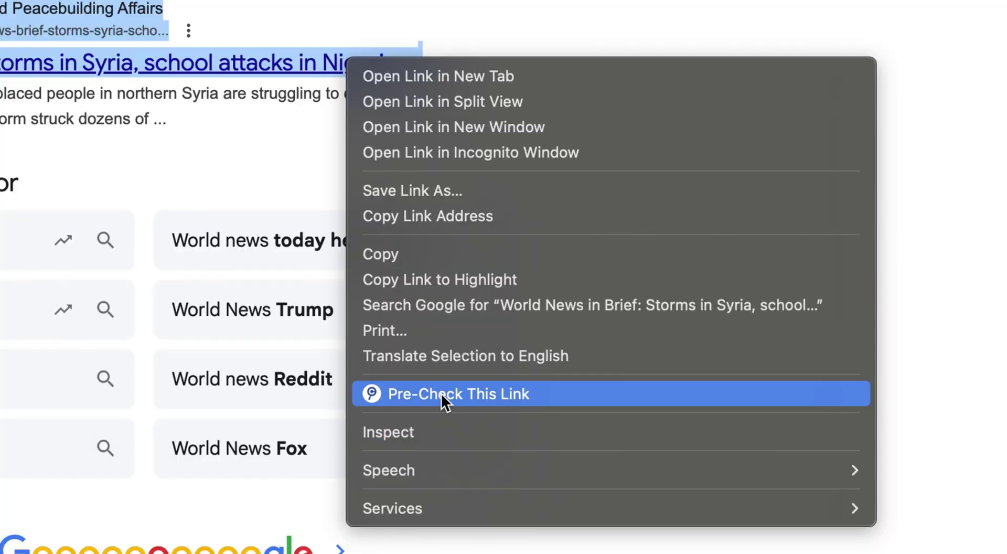
click(508, 400)
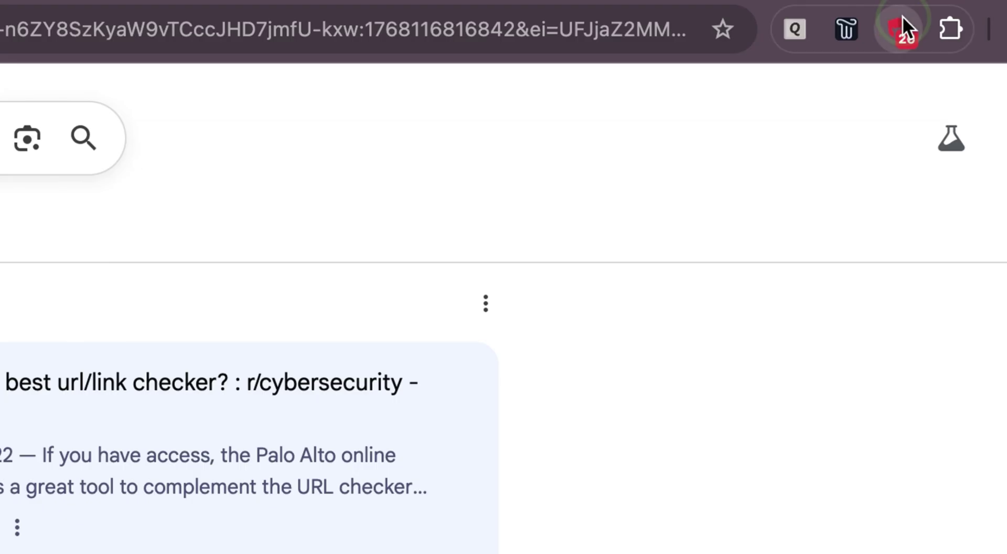
click(900, 28)
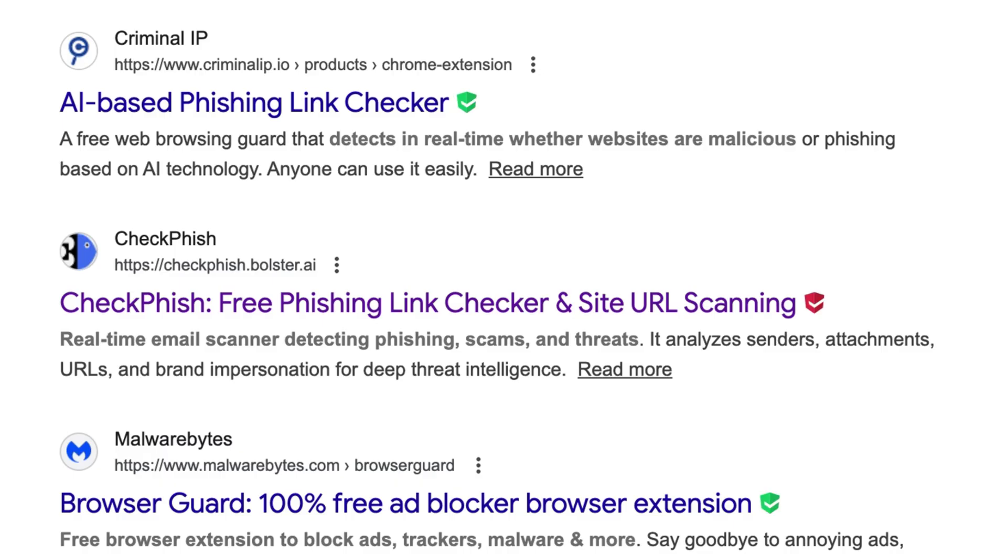
- Compare result safety badges, view Bitdefender's verdict, and open Total WebShield's facebook.com breach report
mouse_move(517, 305)
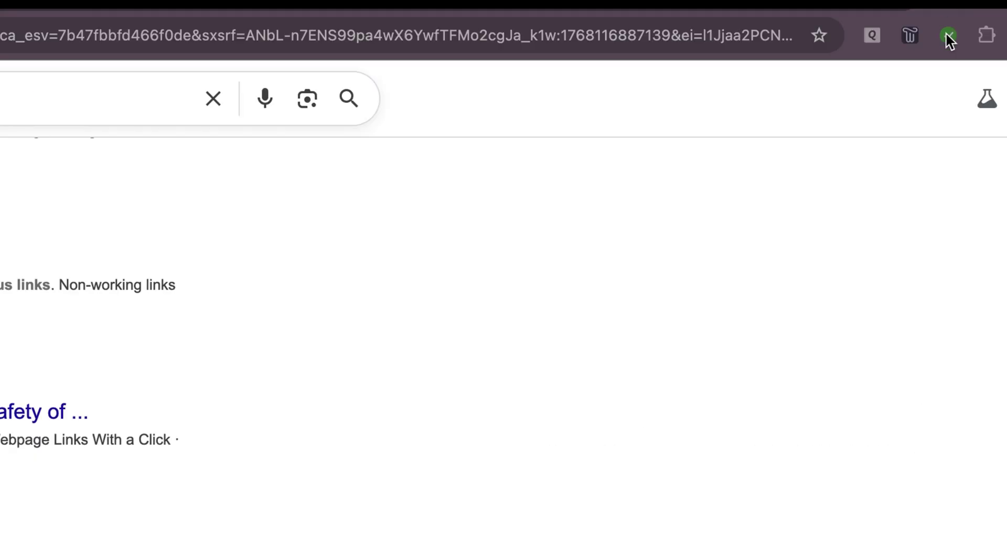
click(948, 36)
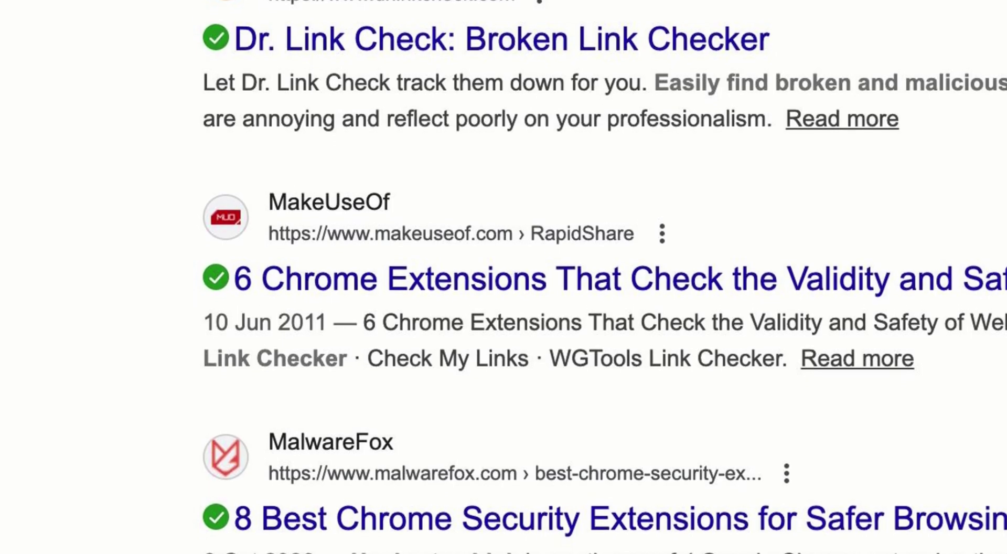
mouse_move(171, 133)
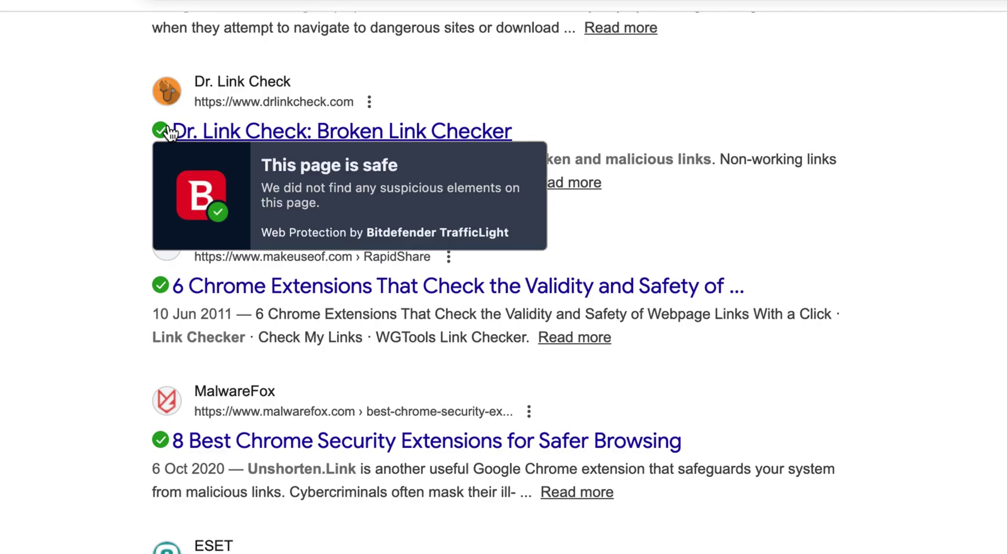
mouse_move(159, 444)
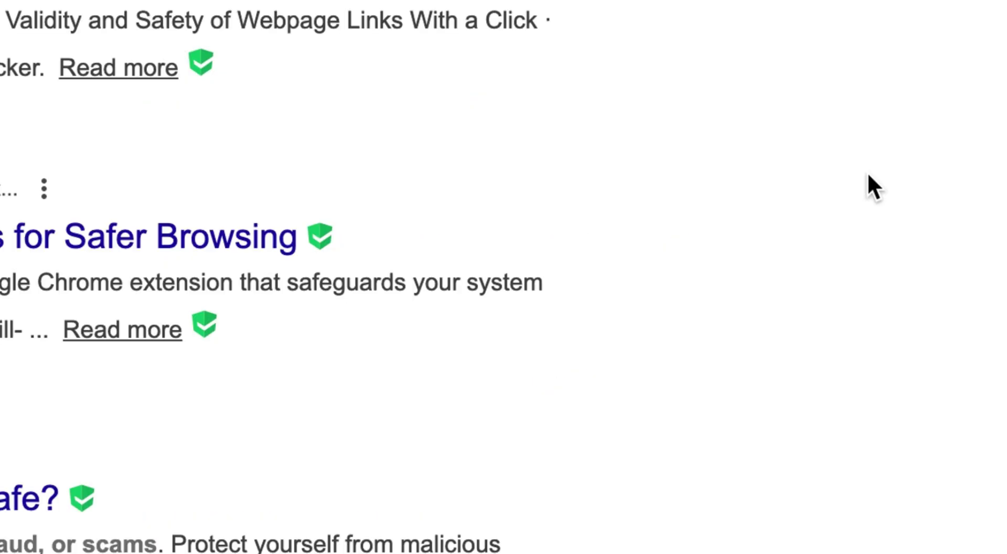
mouse_move(328, 255)
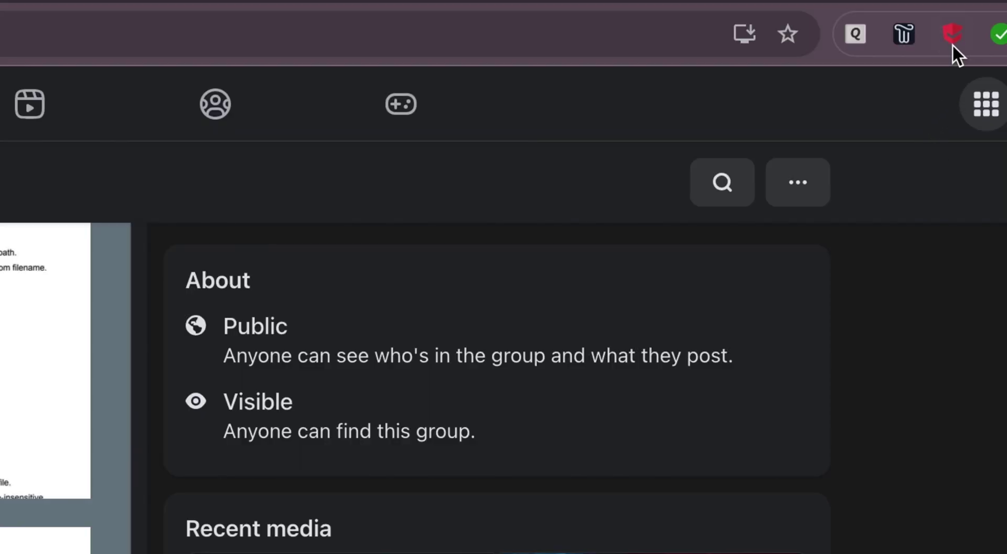
click(951, 26)
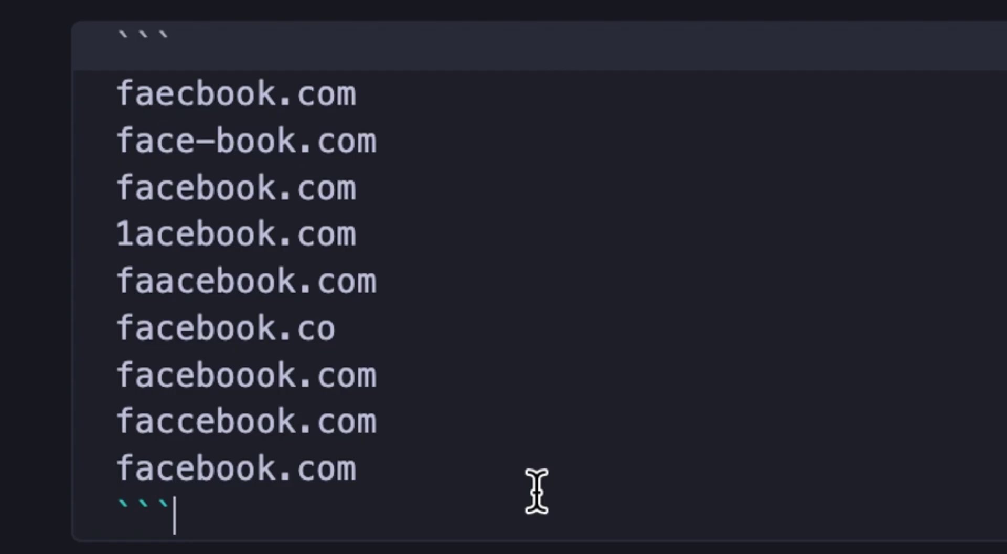
- Delete the face-book.com, 1acebook.com, faacebook.com and faccebook.com lines from the code block
drag(398, 141, 16, 152)
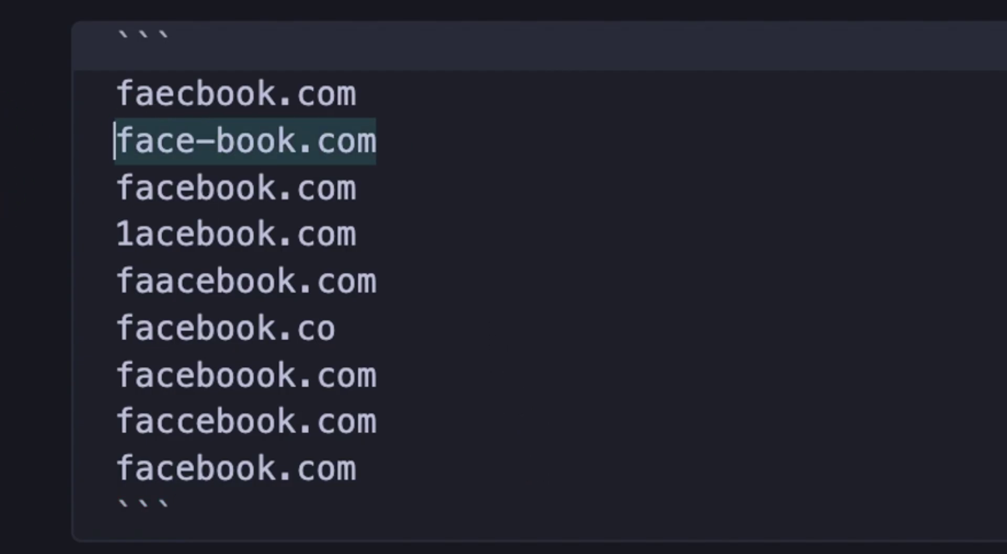
key(BackSpace)
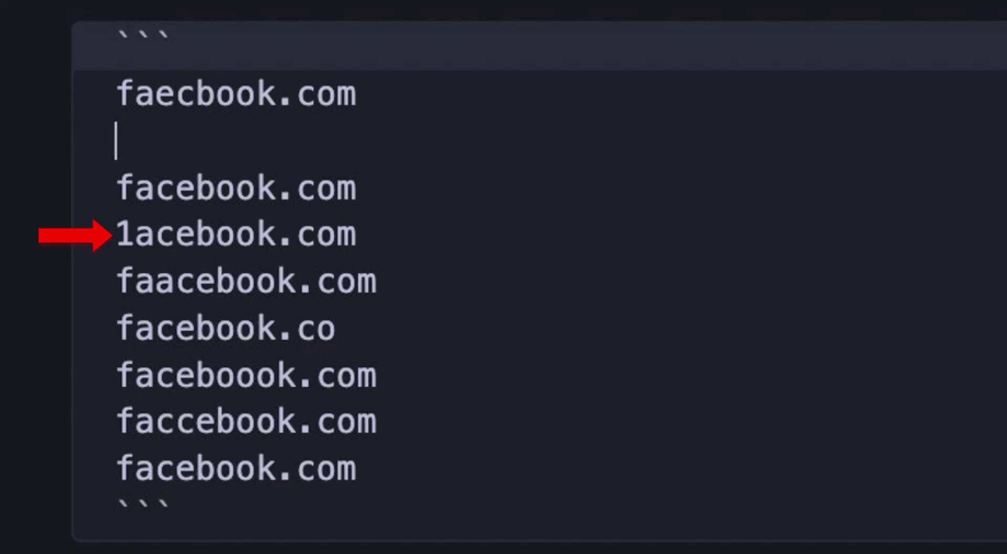
triple_click(191, 225)
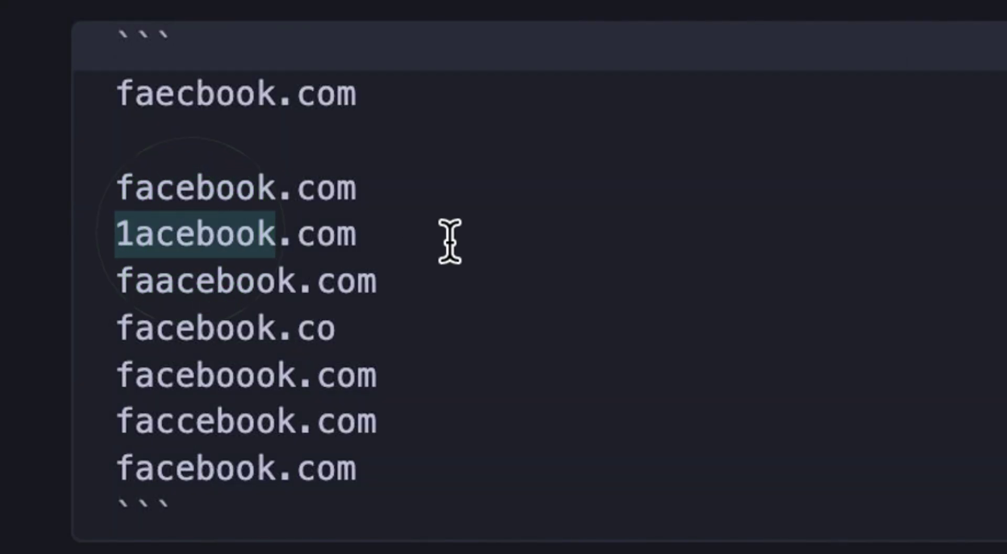
key(BackSpace)
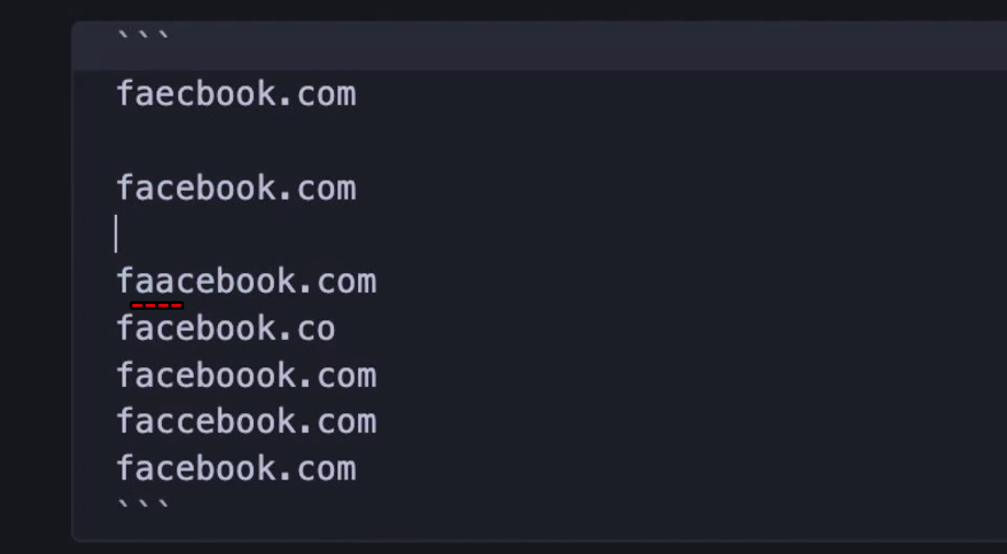
triple_click(33, 292)
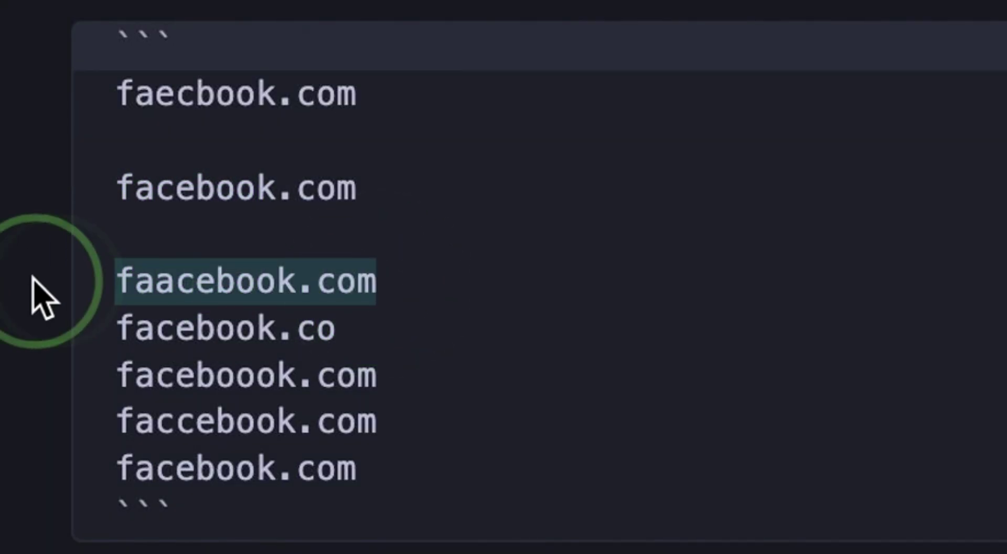
key(BackSpace)
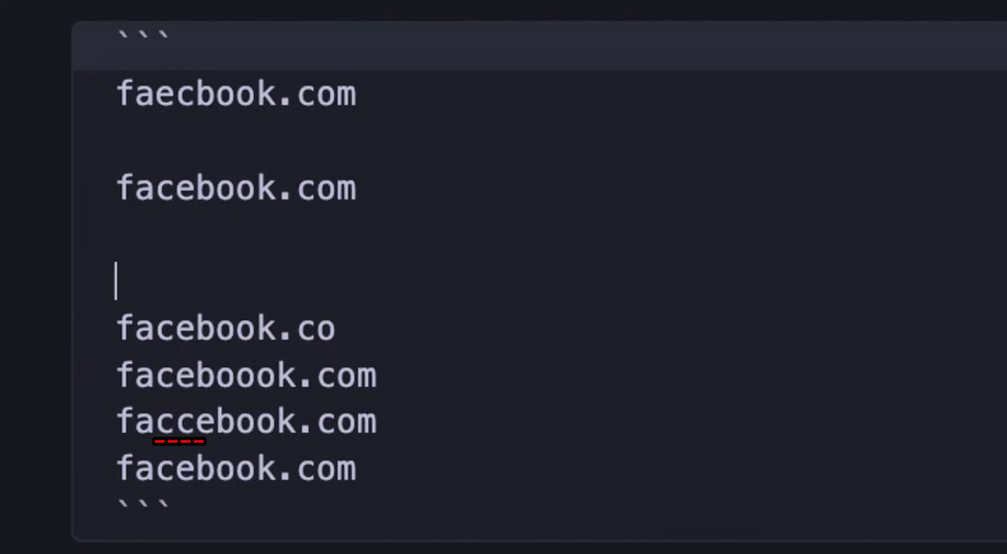
triple_click(52, 420)
key(BackSpace)
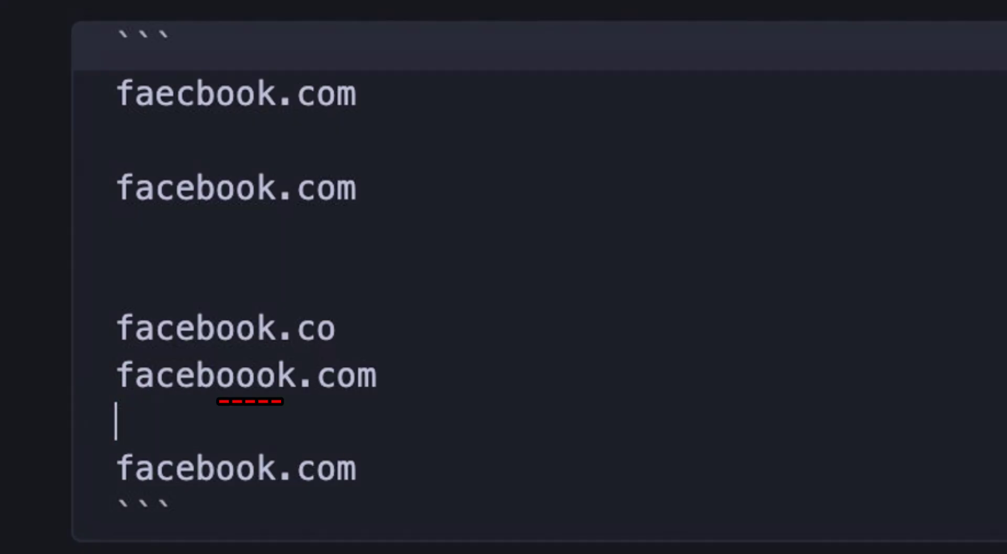
- Delete the remaining faceboook.com, facebook.co and faecbook.com lines
triple_click(18, 376)
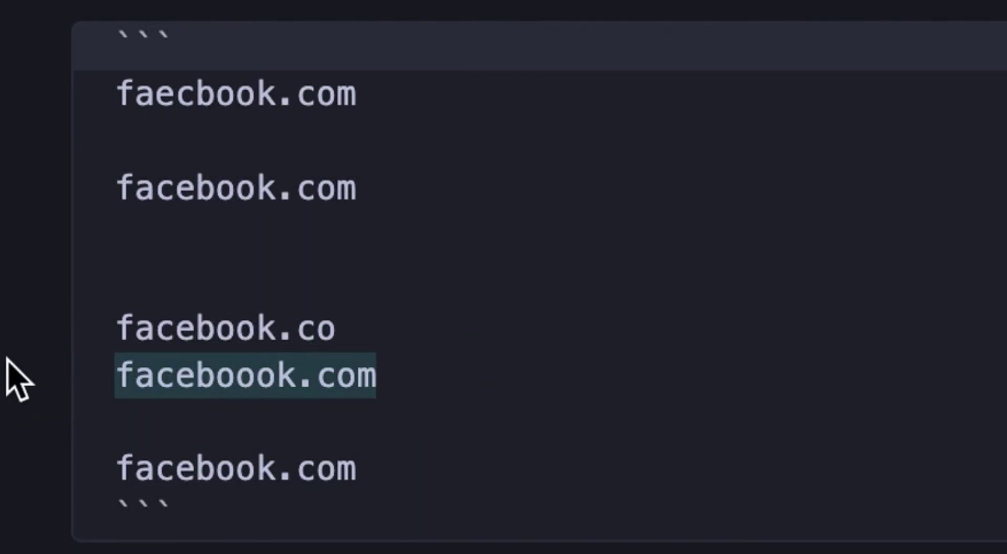
key(BackSpace)
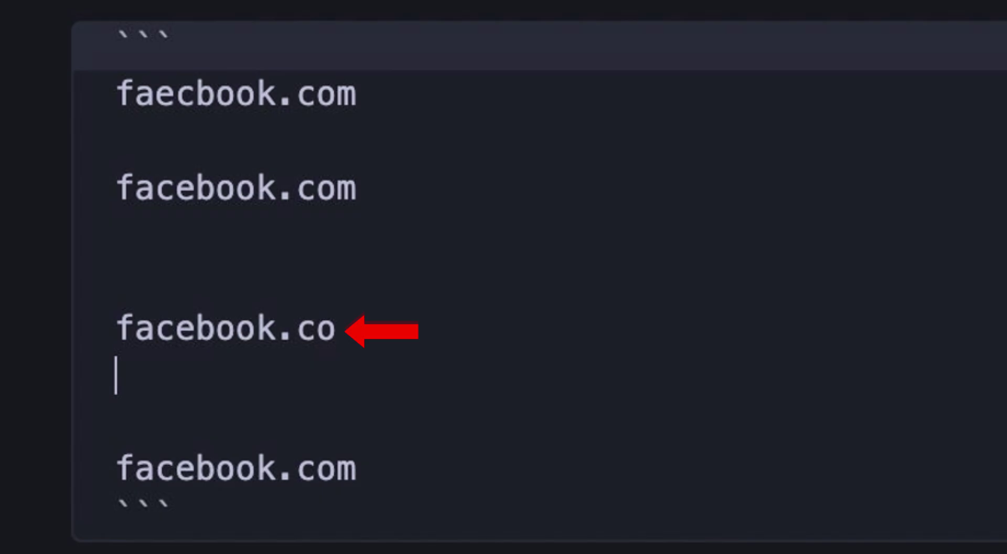
triple_click(386, 315)
key(BackSpace)
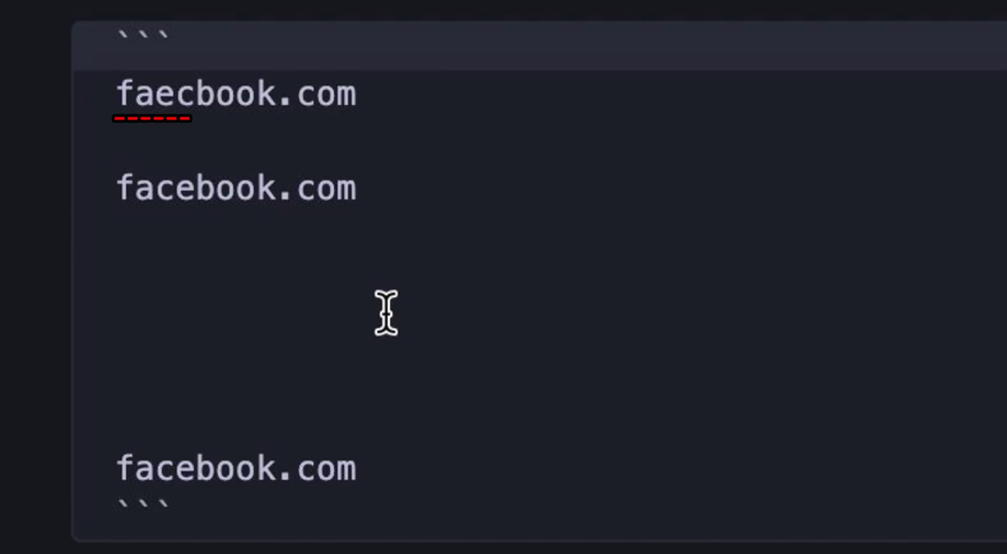
triple_click(20, 84)
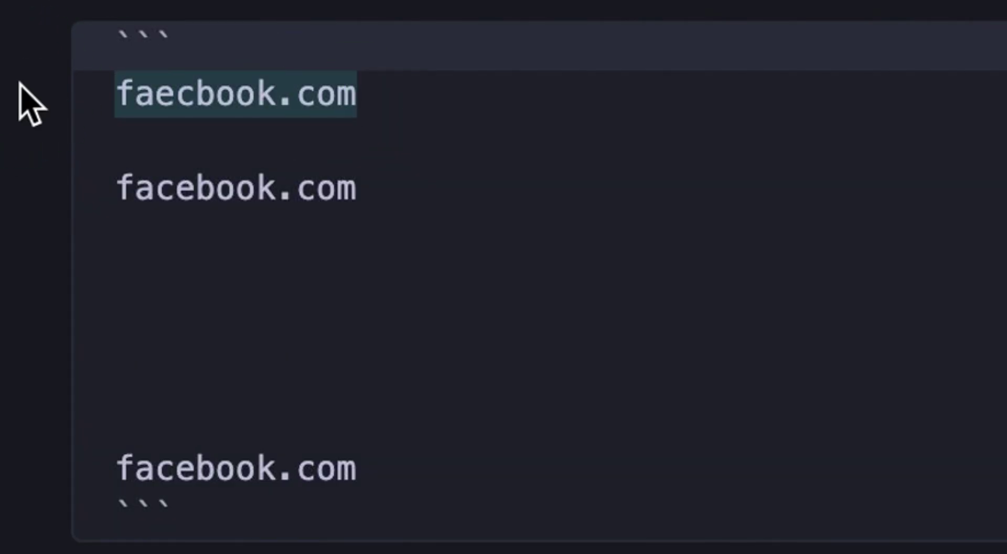
key(BackSpace)
- Remove the blank lines between the two facebook.com entries and under the opening fence
click(768, 212)
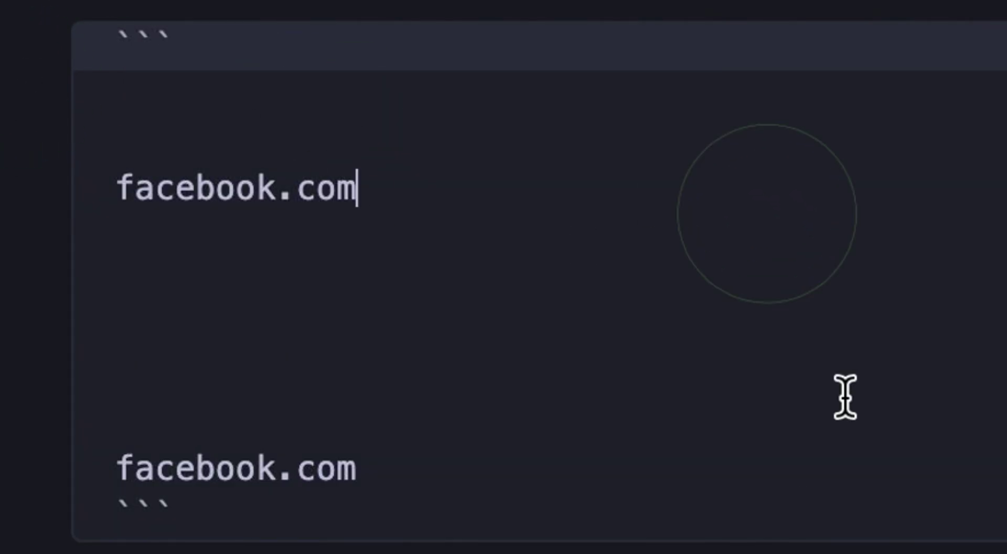
key(Delete)
key(Delete)
key(Delete)
key(Delete)
key(Delete)
click(225, 121)
key(BackSpace)
key(BackSpace)
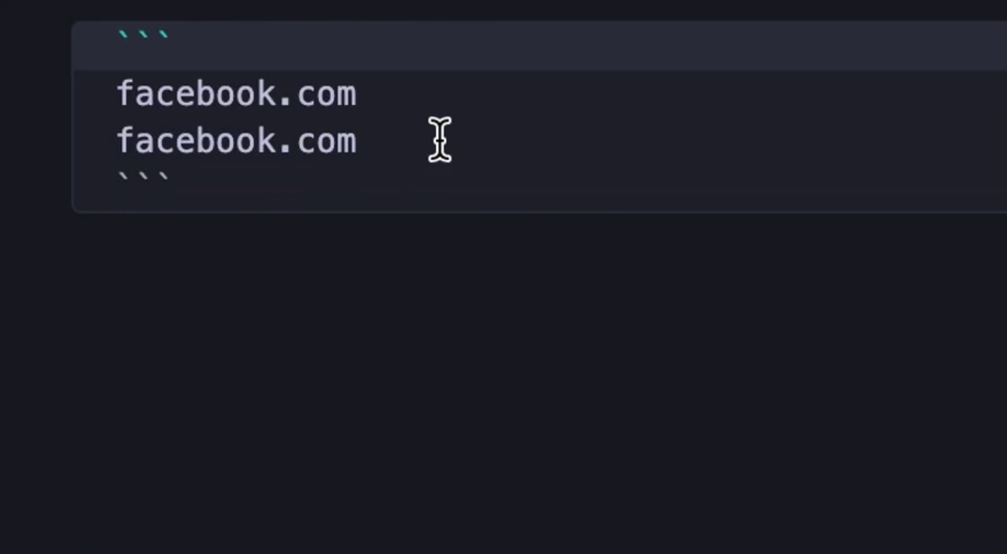
click(575, 305)
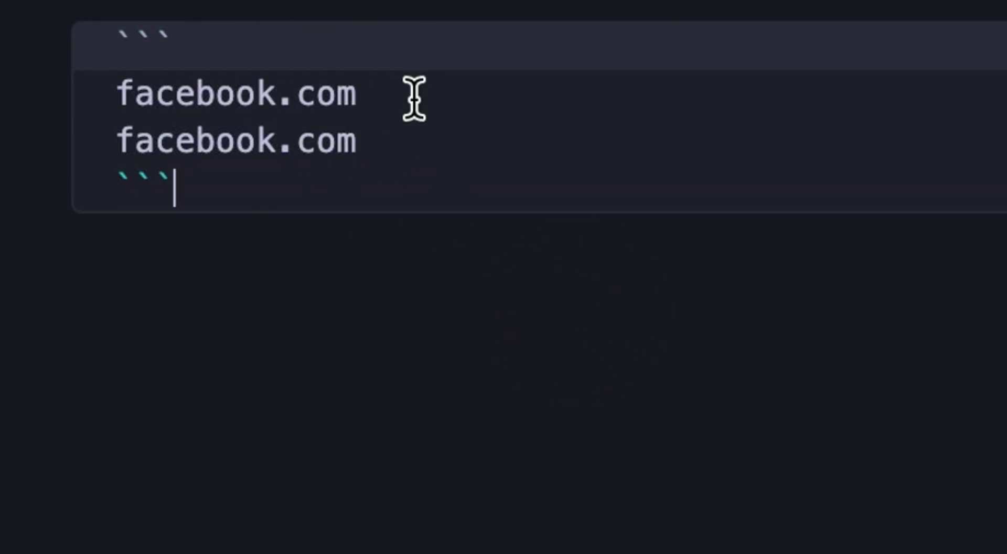
drag(415, 98, 121, 95)
key(super+c)
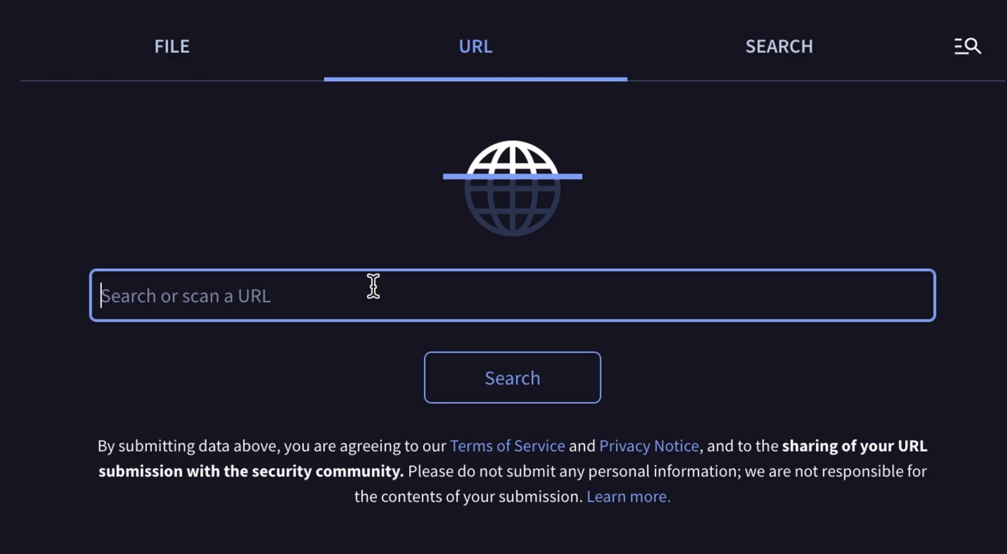
text(https://)
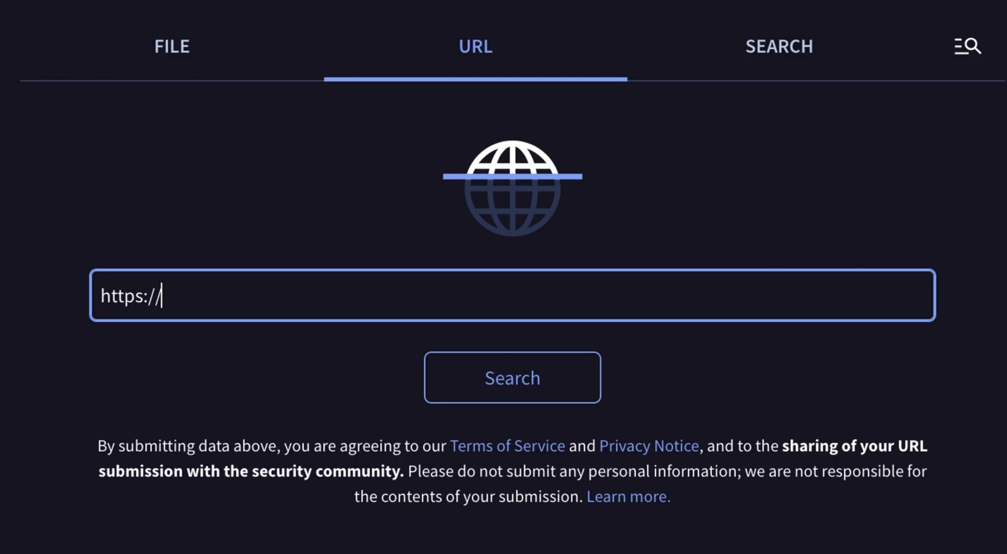
key(super+v)
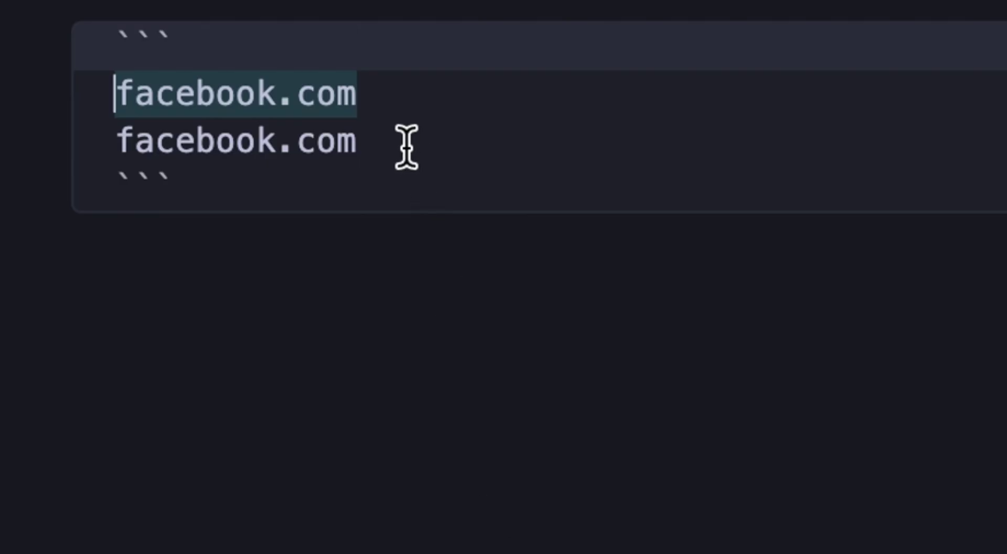
drag(407, 144, 83, 119)
key(super+c)
text(ht)
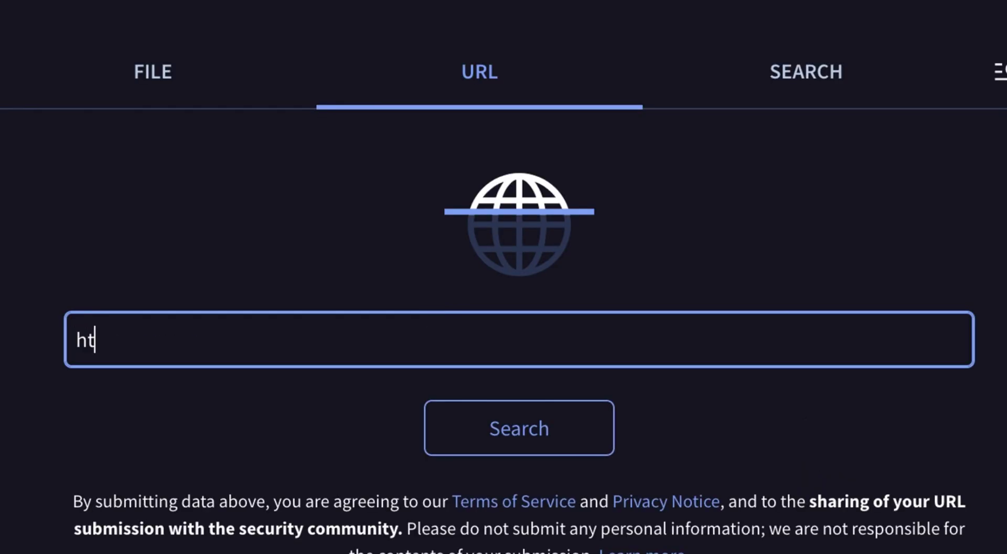
text(tps://)
key(super+v)
key(Return)
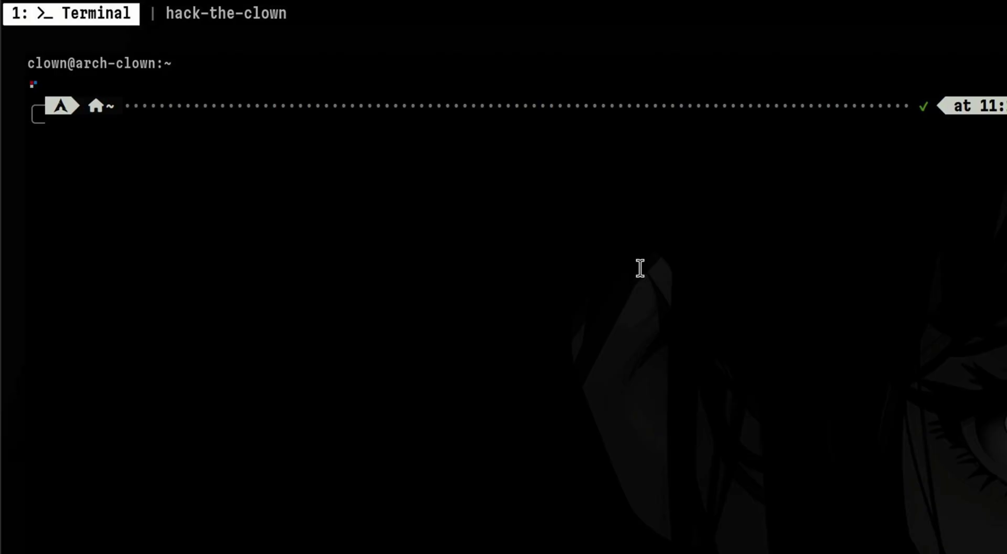
- Run echo facebook.com | xxd on both domains and mark the lookalike's extra d0 be bytes
text(echo facebook.com )
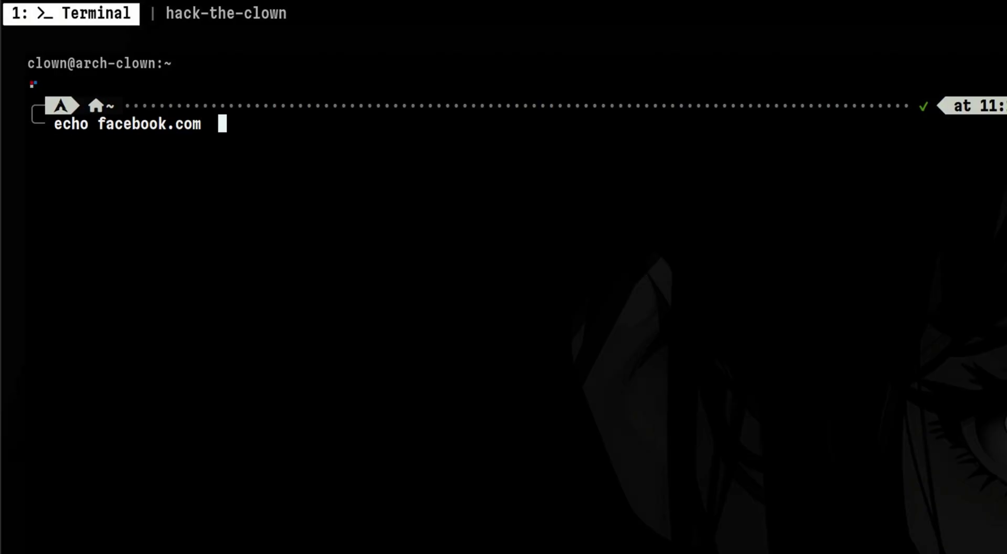
text(| xxd)
key(Return)
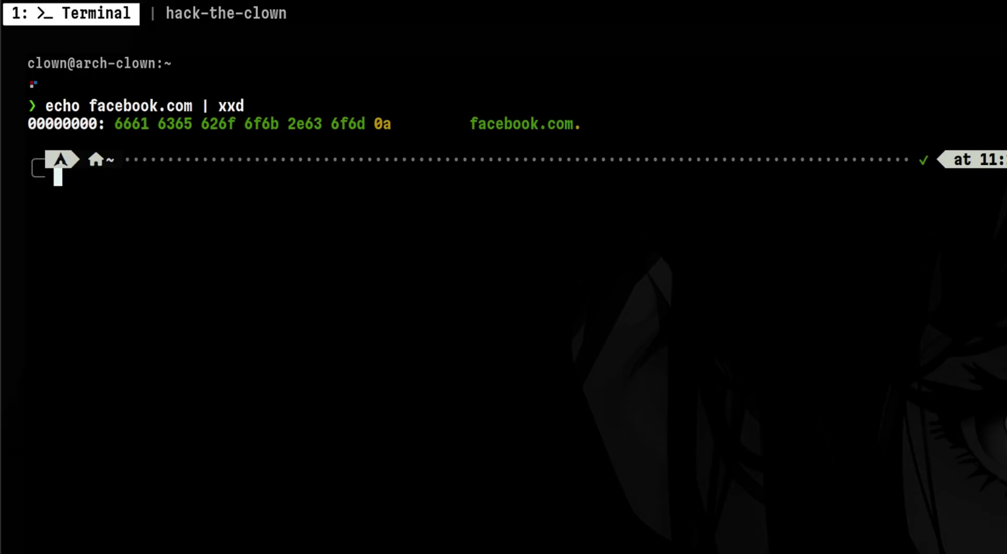
text(echo facebоok.com | xxd)
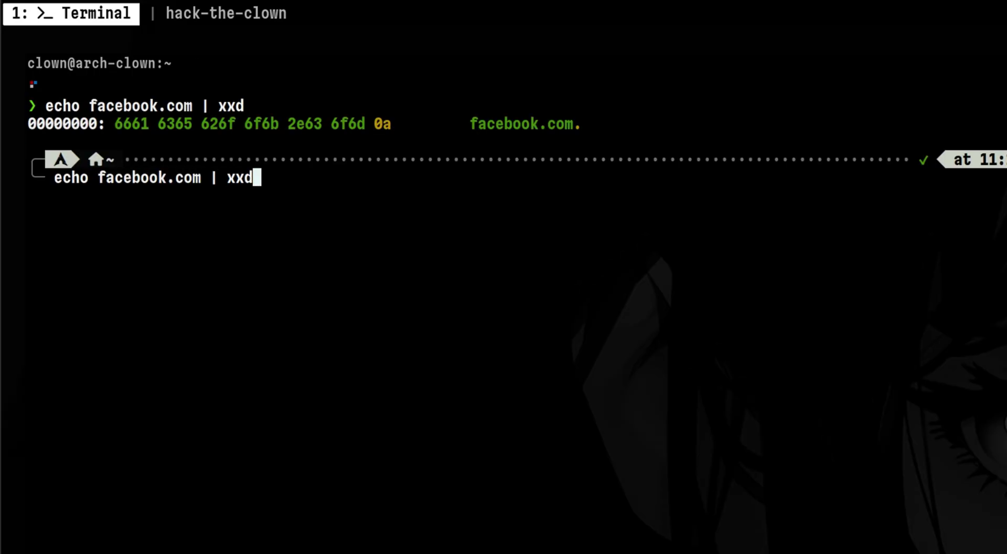
key(Return)
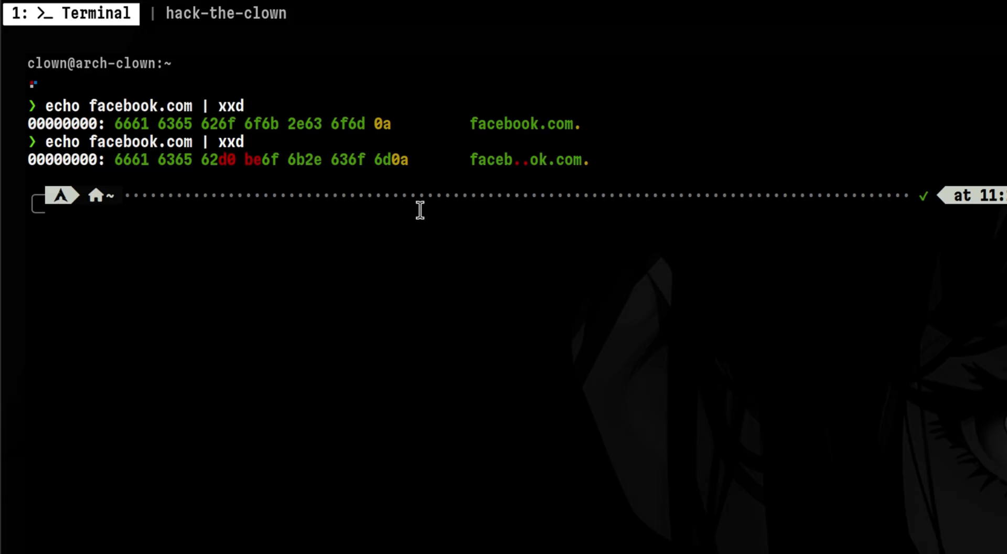
drag(513, 159, 529, 158)
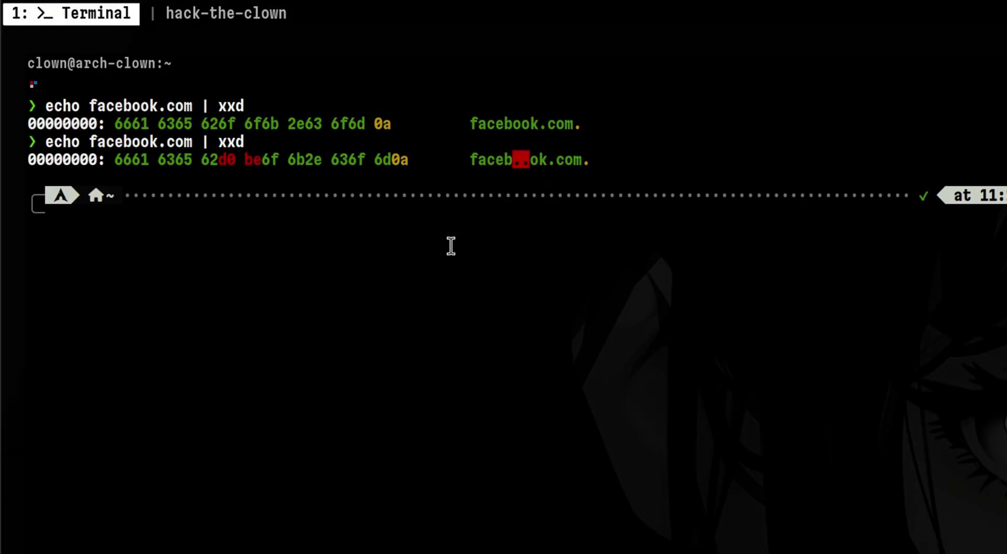
- Start python3, import unicodedata, and print unicodedata.name() for the Latin 'o'
text(python3)
key(Return)
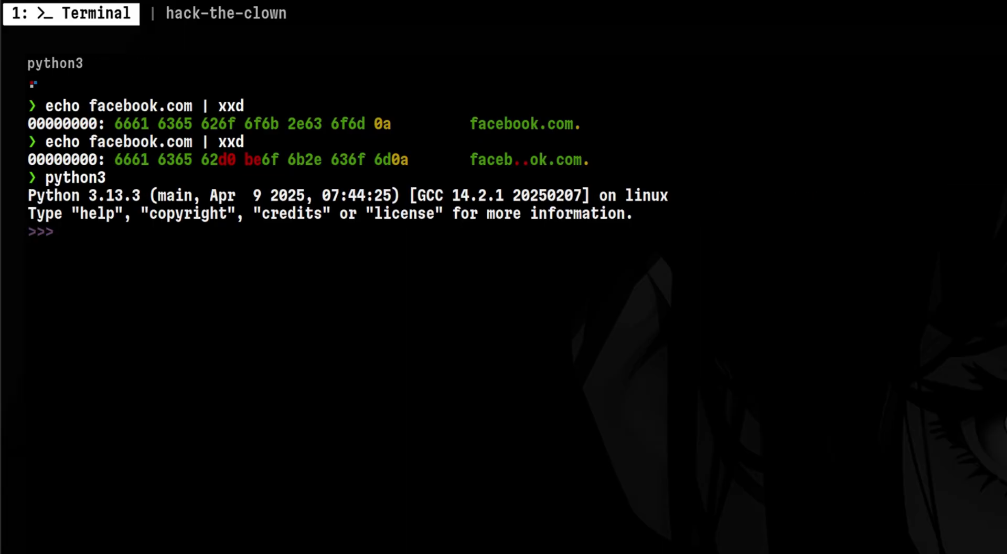
key(Return)
key(Return)
text(import unicod)
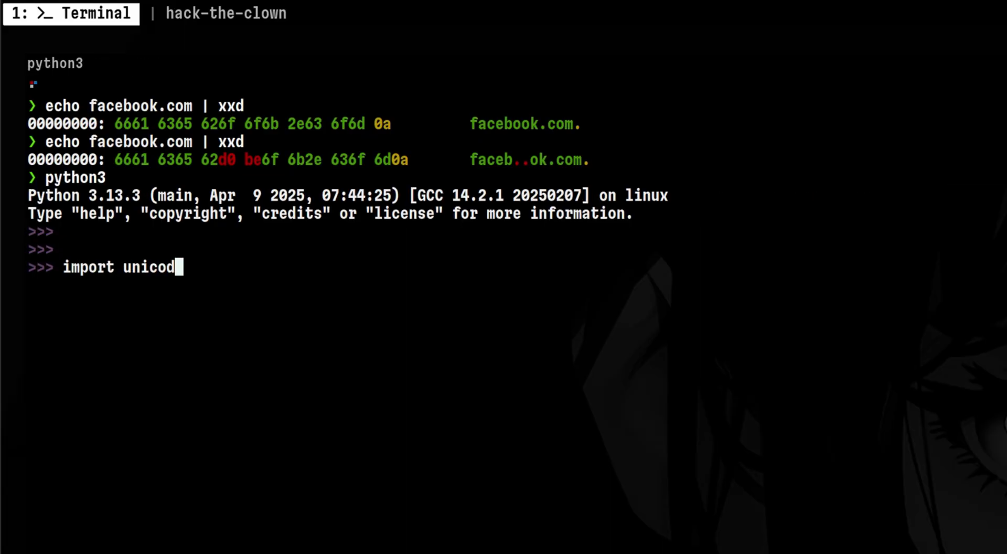
text(edata)
key(Return)
key(Return)
key(Return)
text(print(unicodedata.name('')))
key(Left)
key(Left)
key(Left)
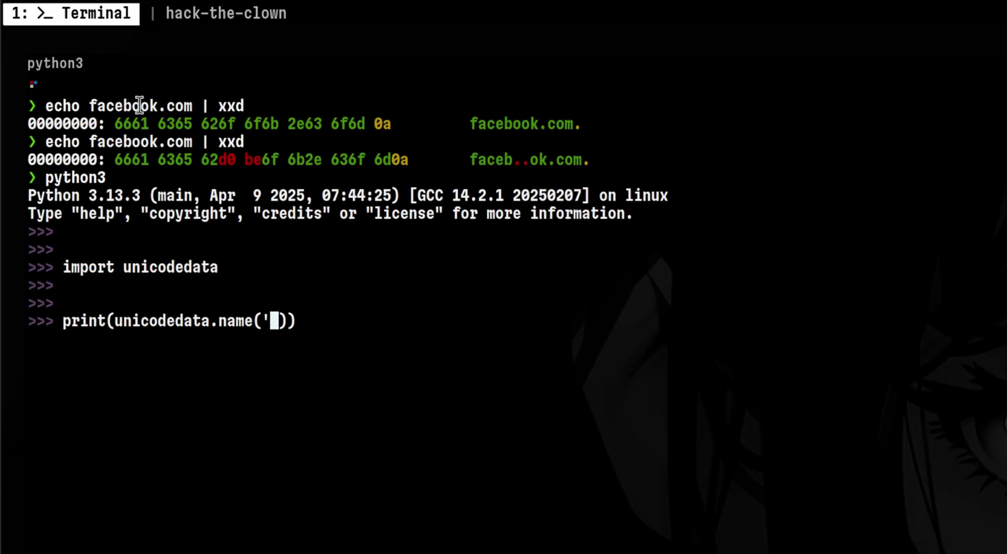
text(o)
key(Return)
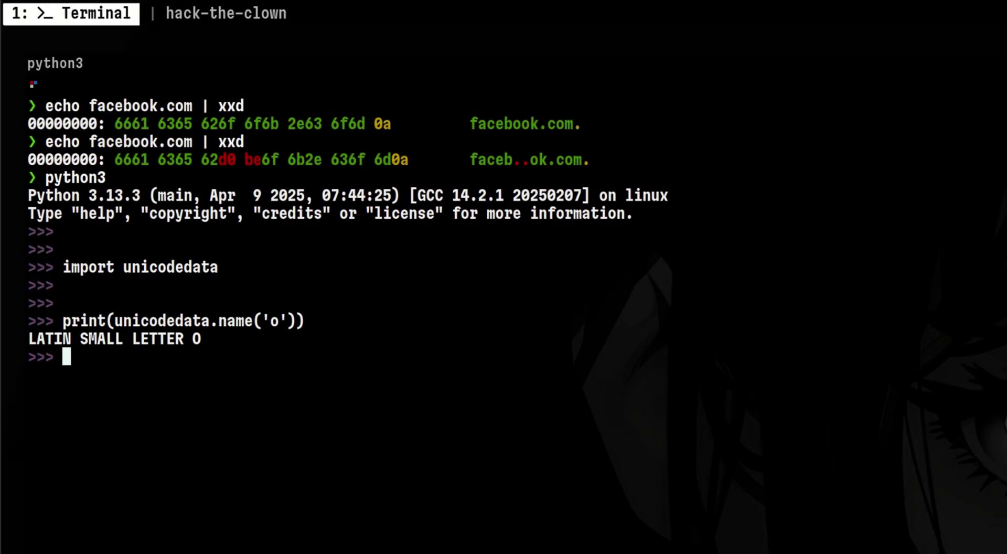
- Rerun the print with the Cyrillic 'о', showing CYRILLIC SMALL LETTER O
key(Up)
key(Left)
key(Left)
key(Left)
key(BackSpace)
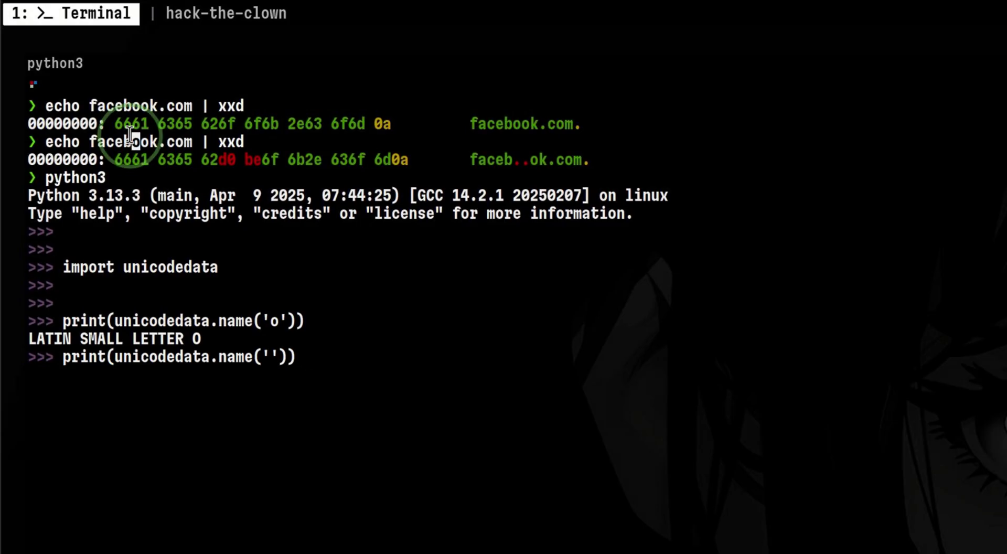
text(о)
key(Return)
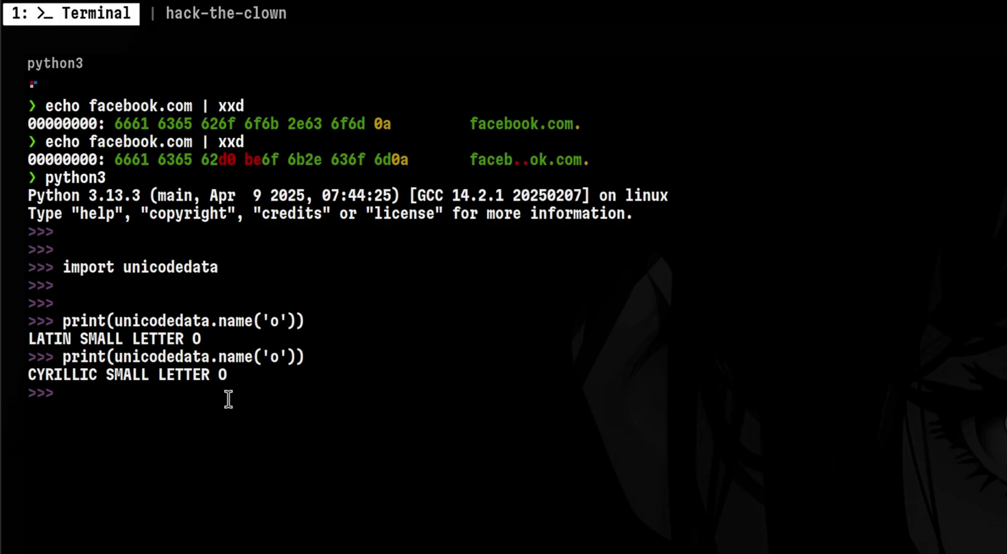
double_click(82, 374)
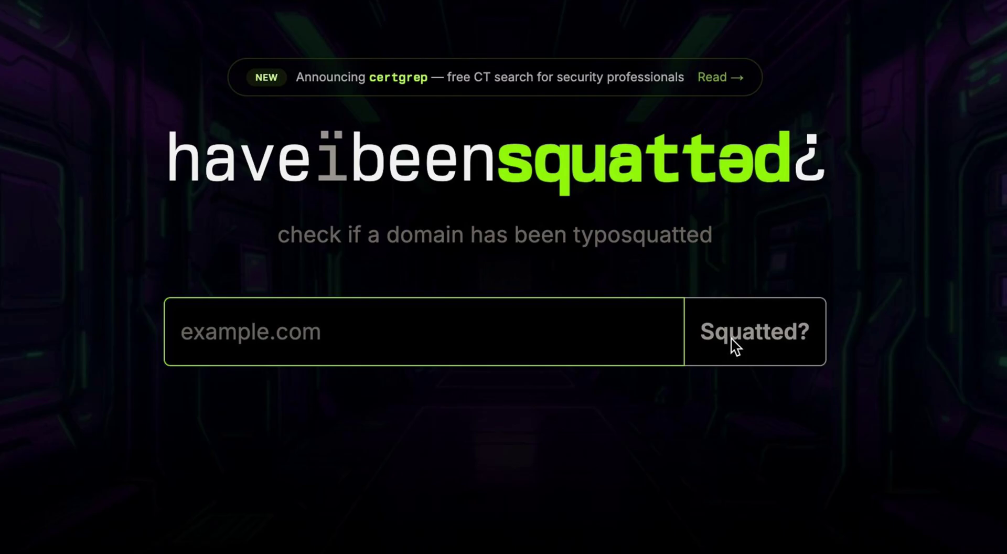
- Check facebook.com for squatted domains and review the live lookalikes such as 2acebook.com
text(facebook.)
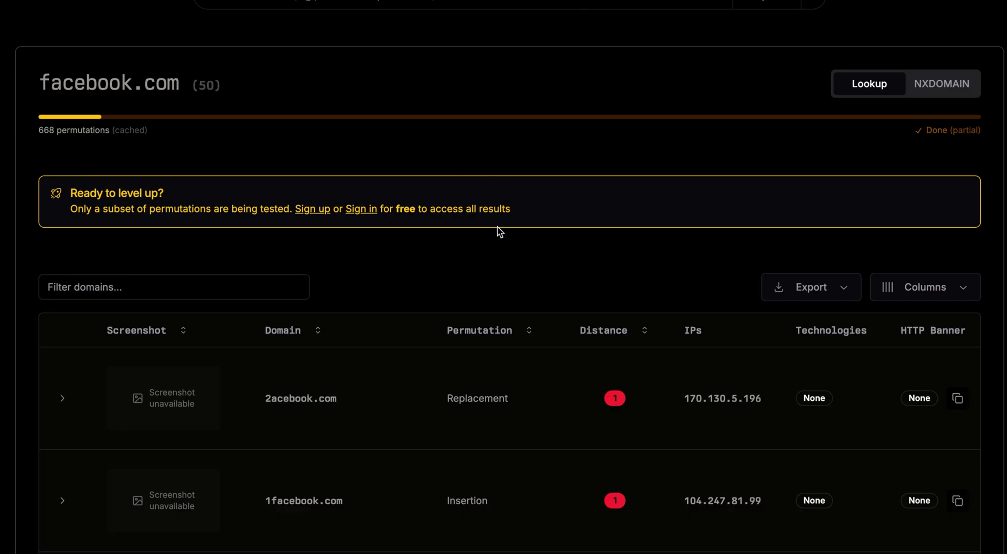
scroll(499, 231, down, 5)
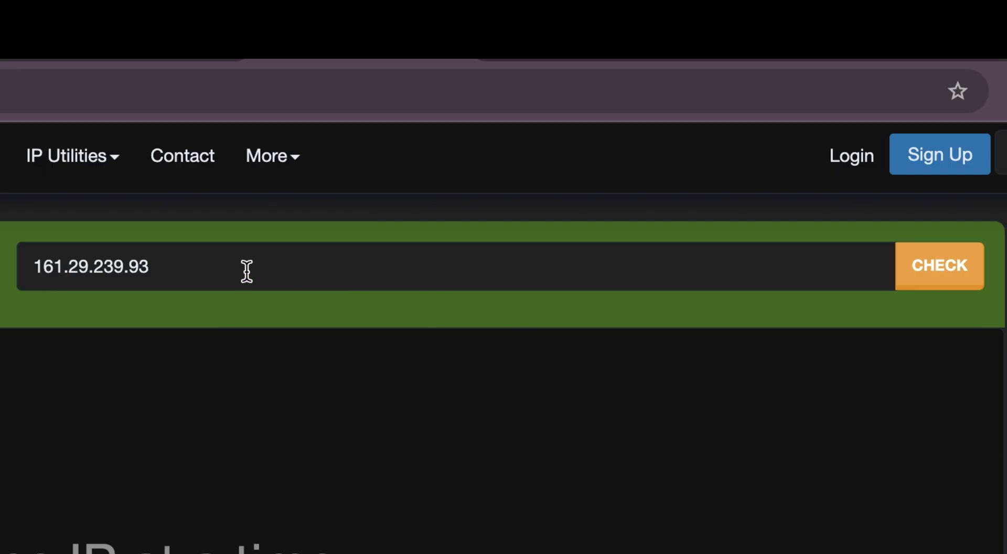
- Check the abuse report history of IP 143.198.163.154 in AbuseIPDB
click(555, 87)
text(143.198.163.154)
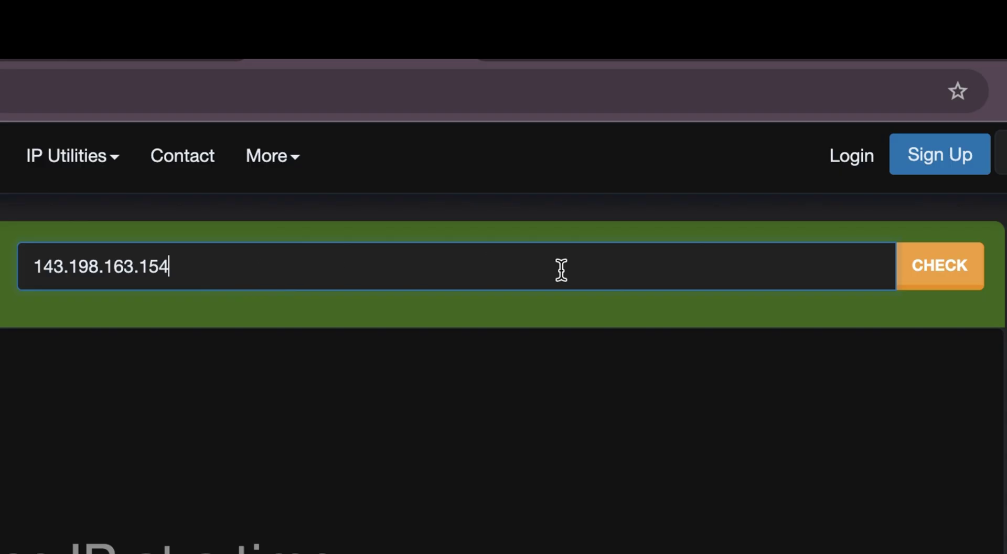
click(937, 265)
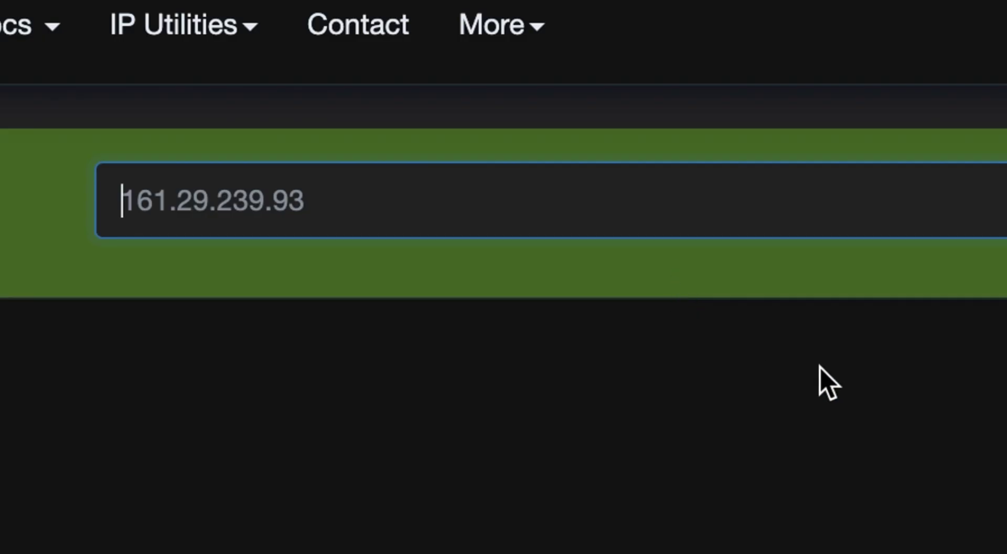
- Look up facebook.com in the AbuseIPDB search
click(894, 187)
text(facebook.com)
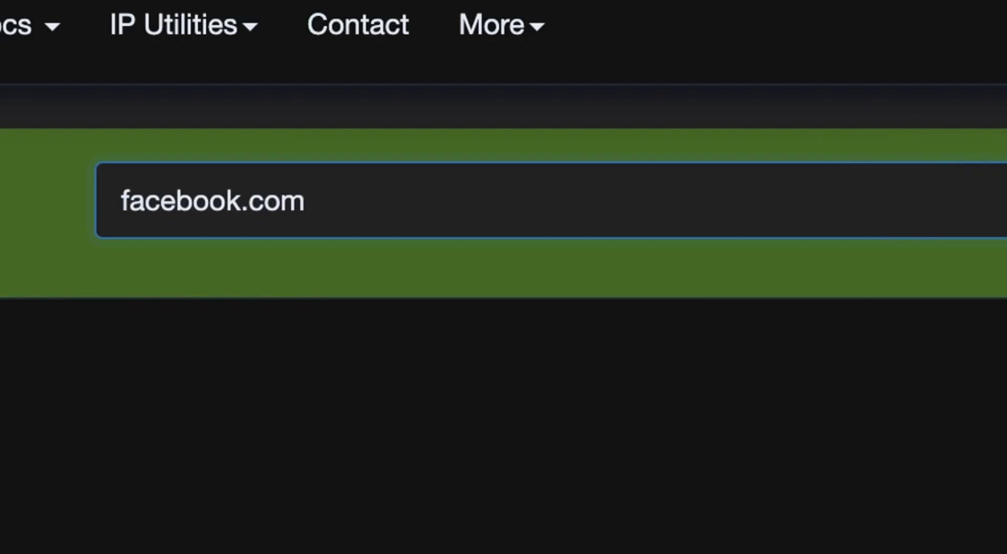
key(Return)
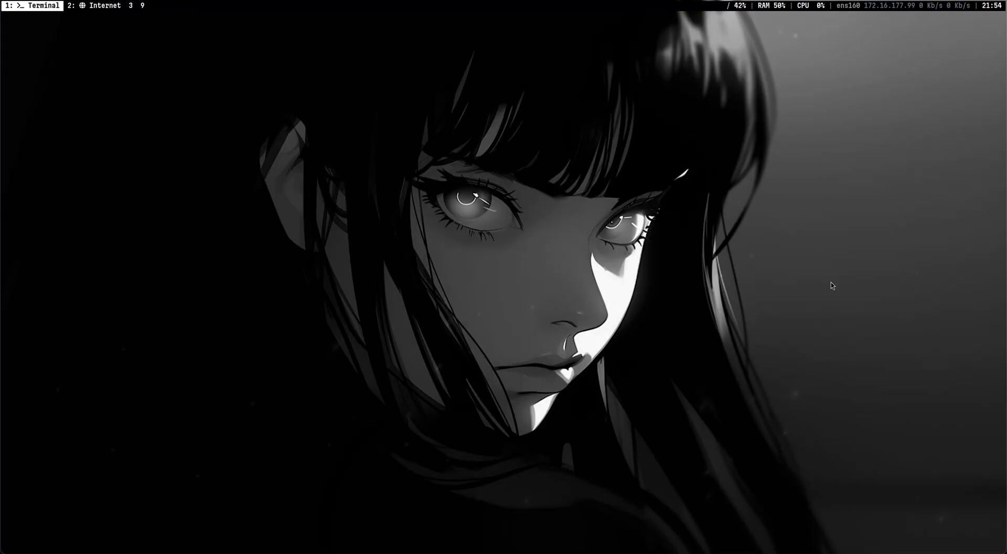